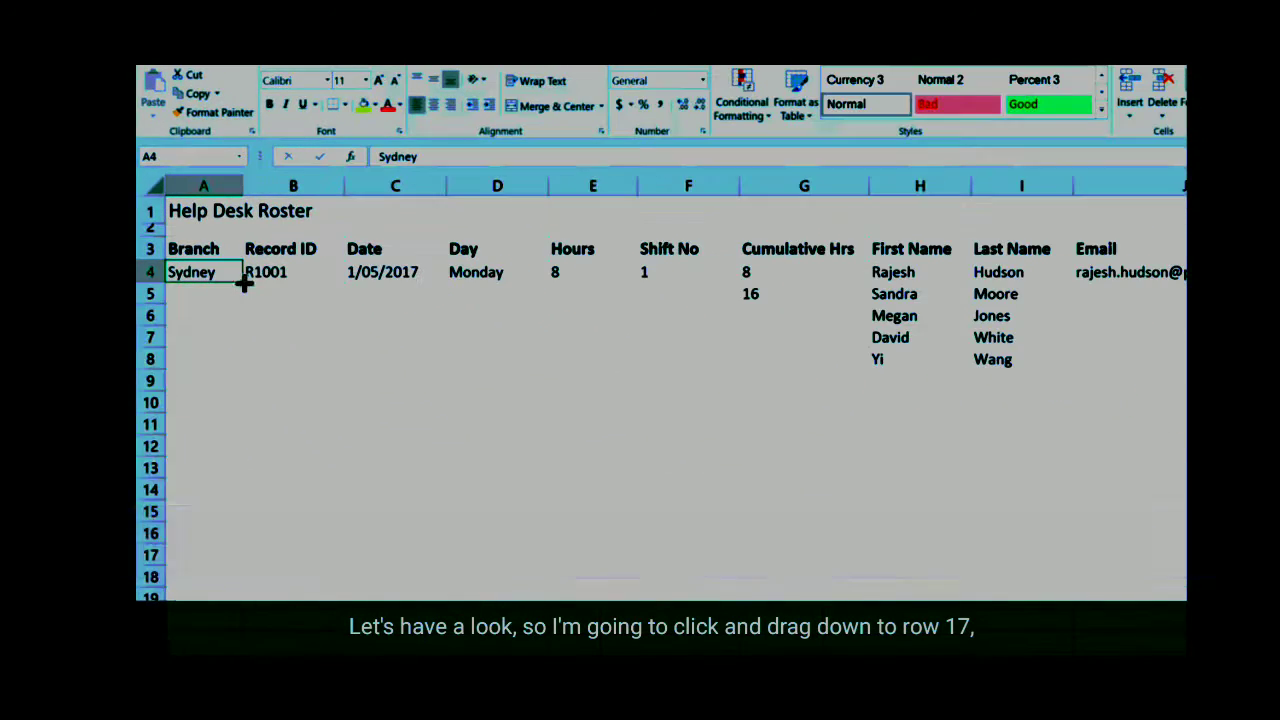
Step: Drag the fill handle to copy 'Sydney' from A4 down through A17
left_click_drag(245, 283, 241, 572)
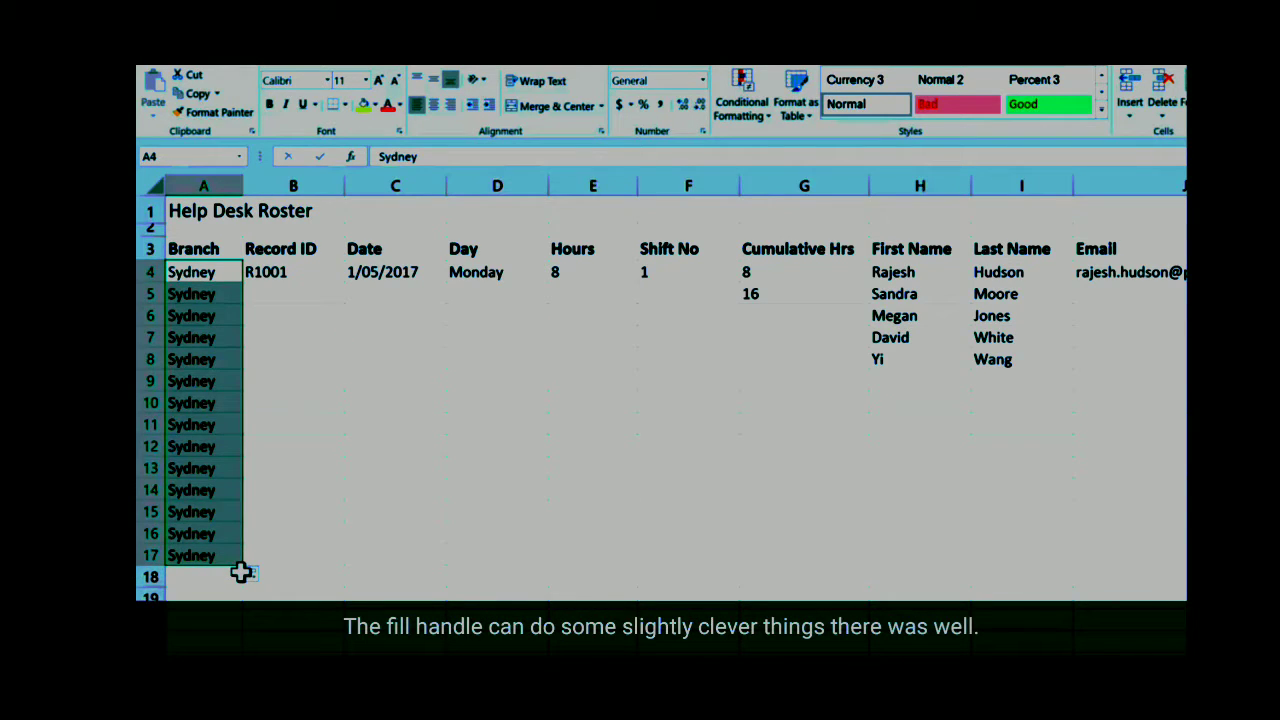
Step: Extend the Record ID R1001 in B4 down to row 17 as an incrementing series
left_click(316, 272)
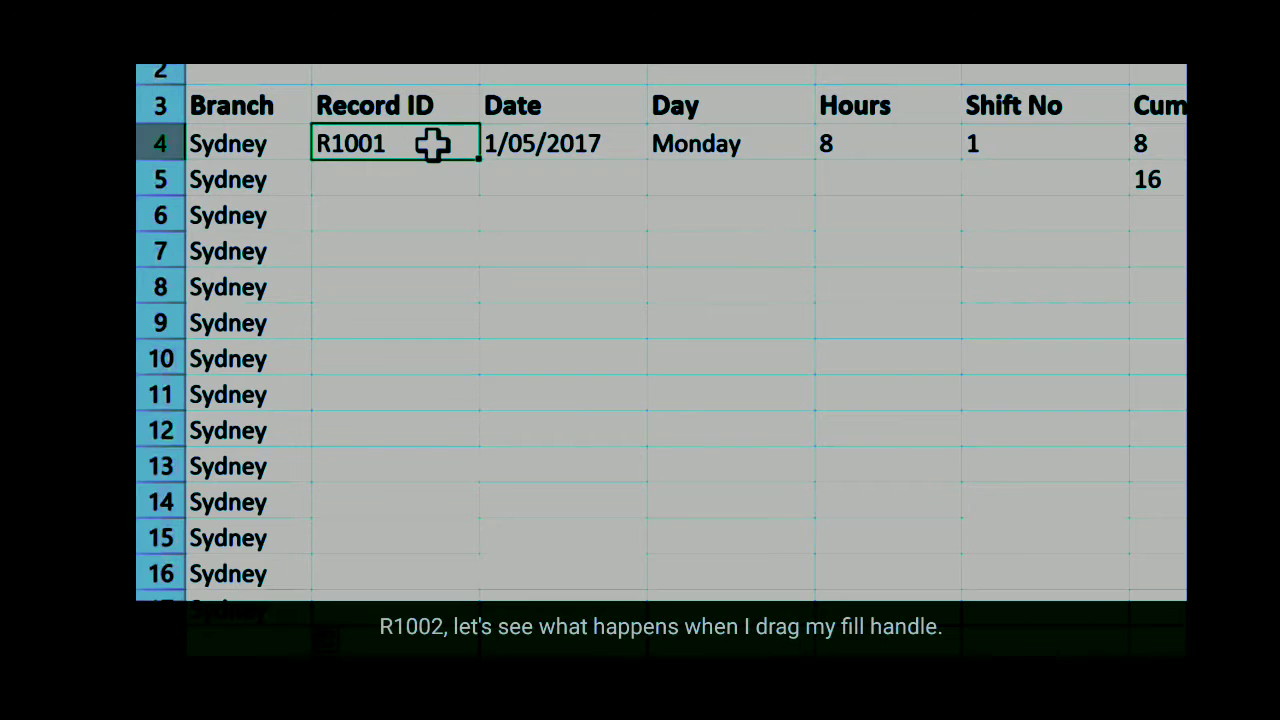
left_click_drag(481, 161, 482, 600)
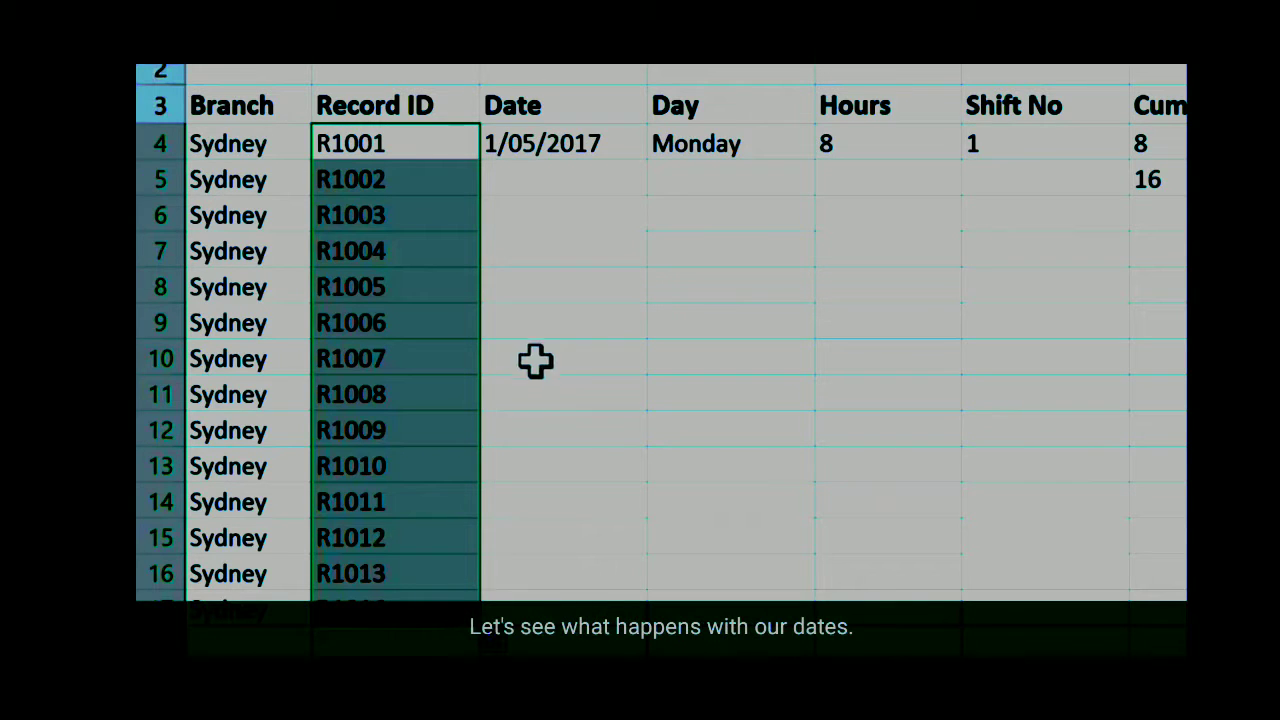
Step: Auto-fill the dates from C4 as daily steps from 1/05/2017 to 14/05/2017
left_click(580, 146)
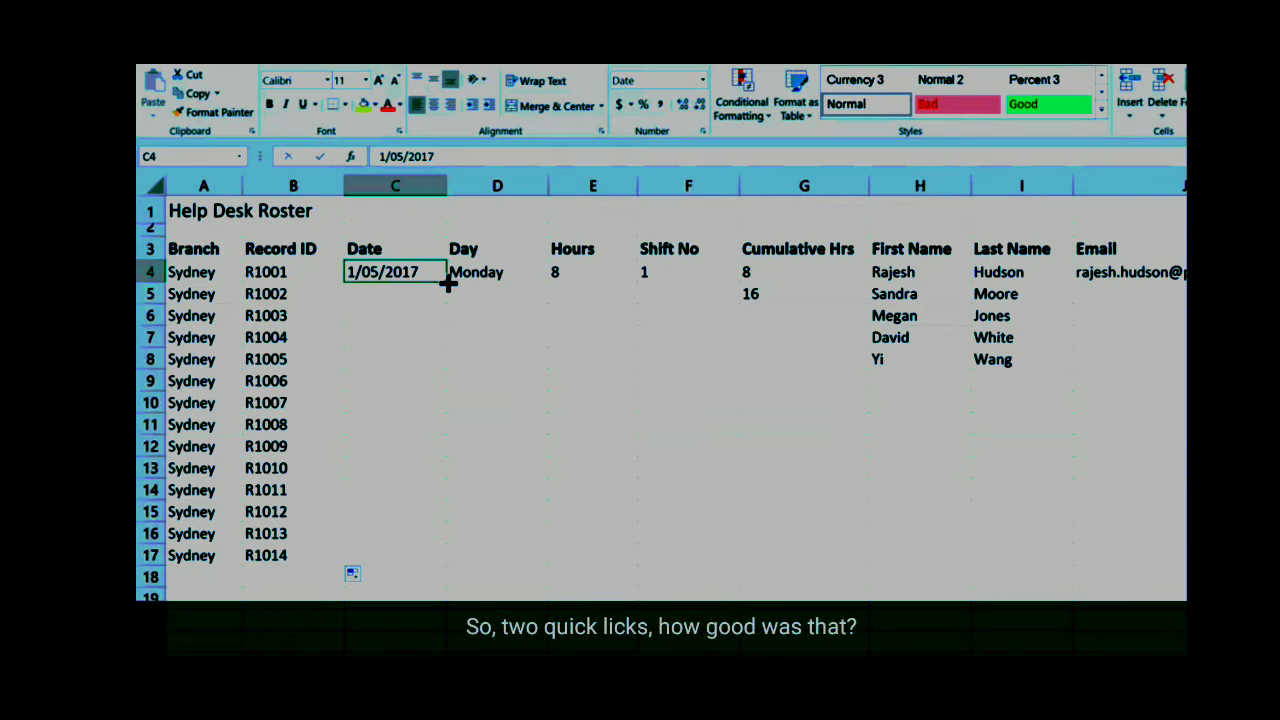
double_click(447, 284)
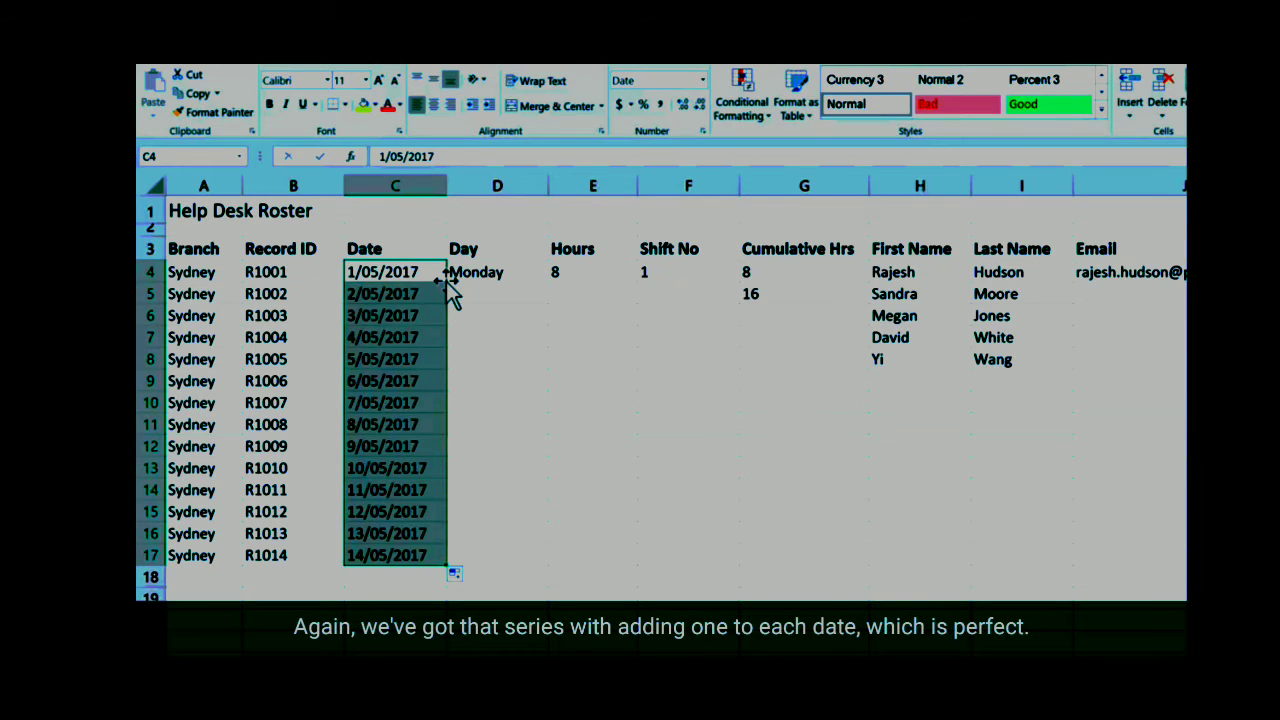
left_click(492, 272)
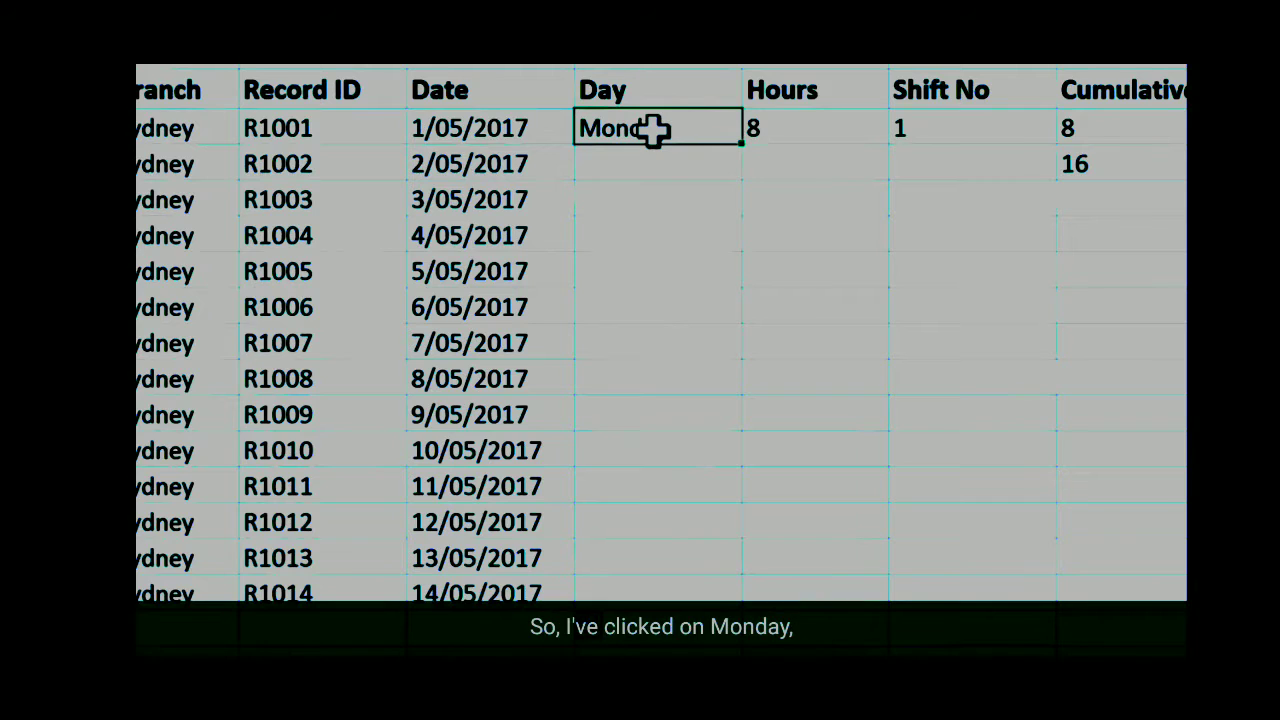
Step: Undo the separate fills, then fill B4:D4 together so the weekdays run Monday to Sunday
double_click(744, 147)
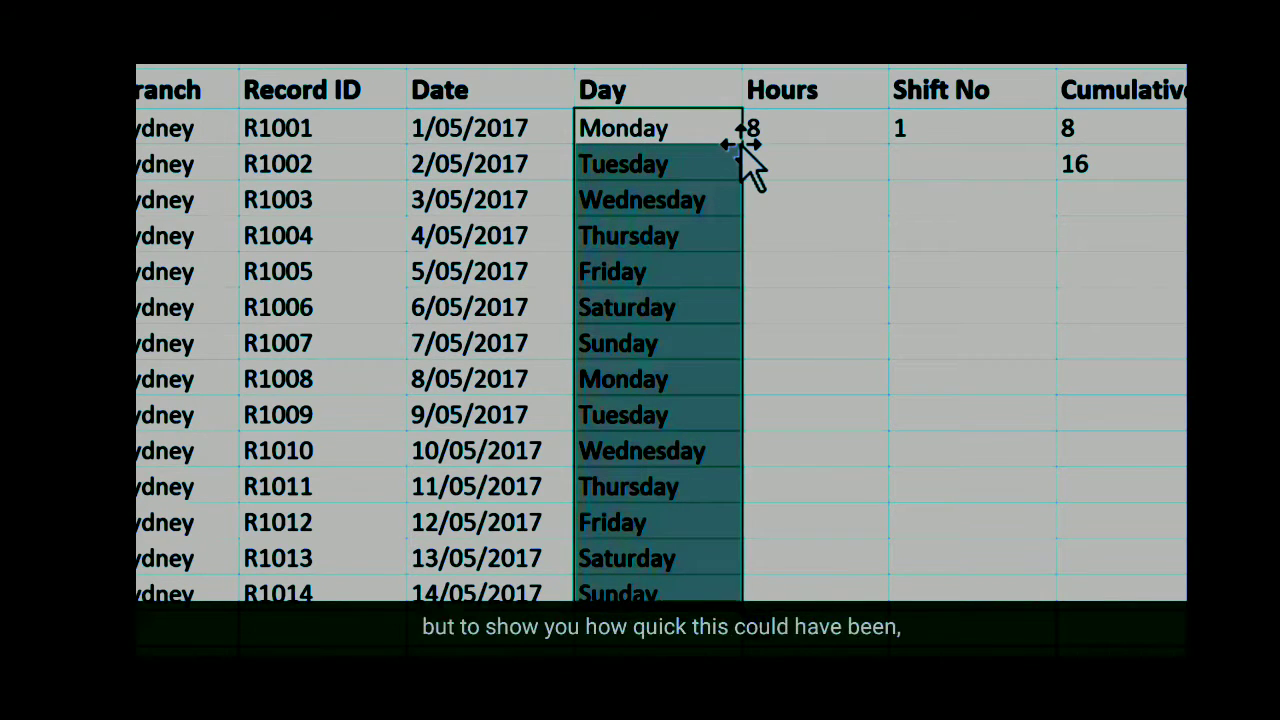
key("ctrl+z")
key("ctrl+z")
key("ctrl+z")
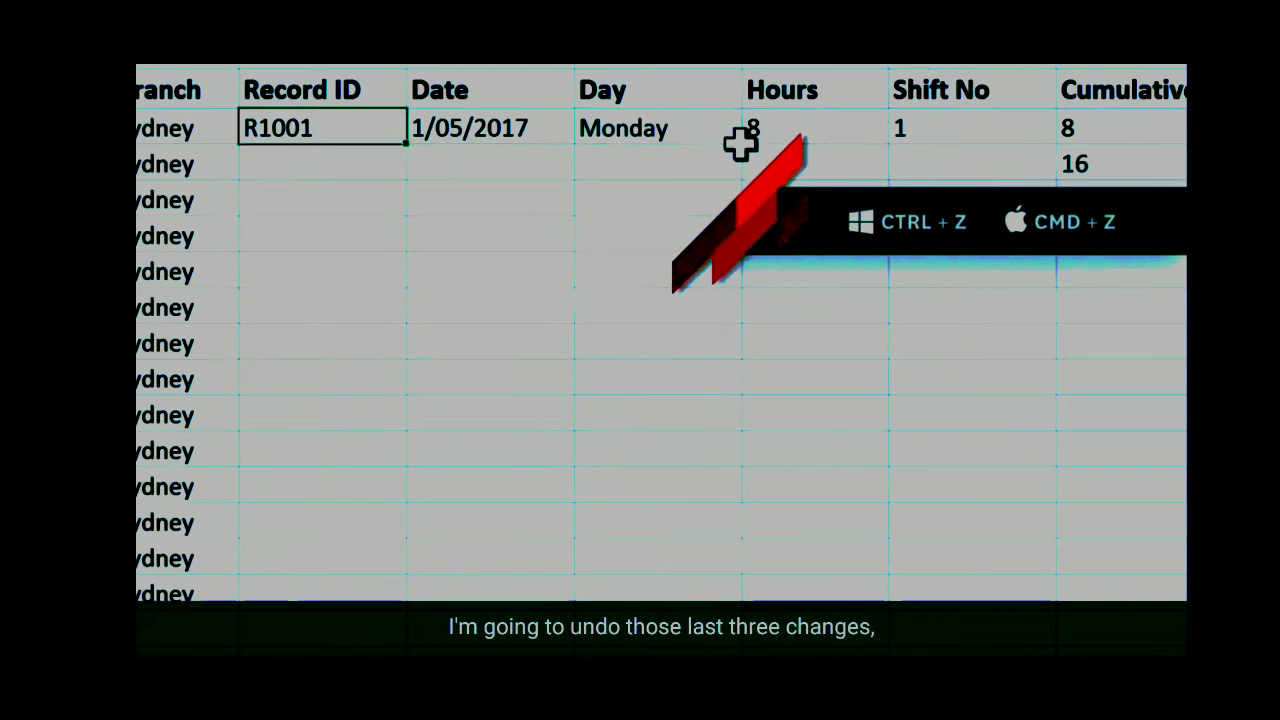
left_click_drag(371, 123, 490, 245)
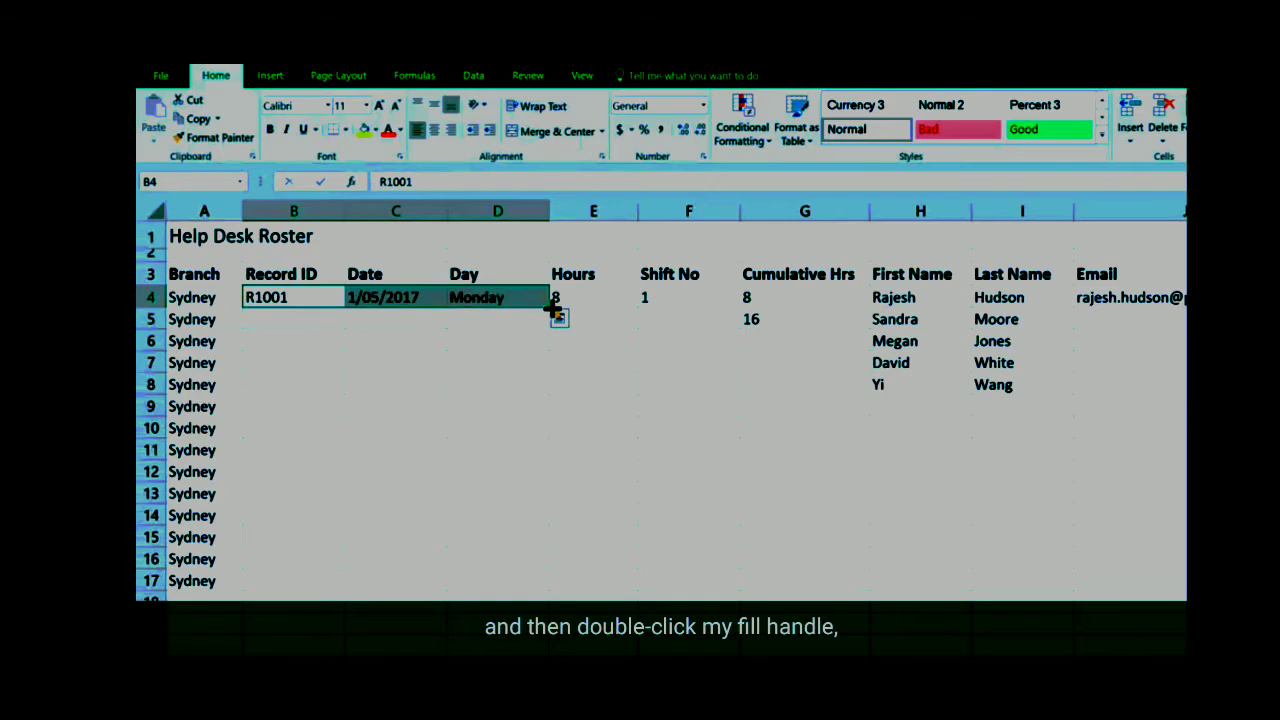
double_click(553, 310)
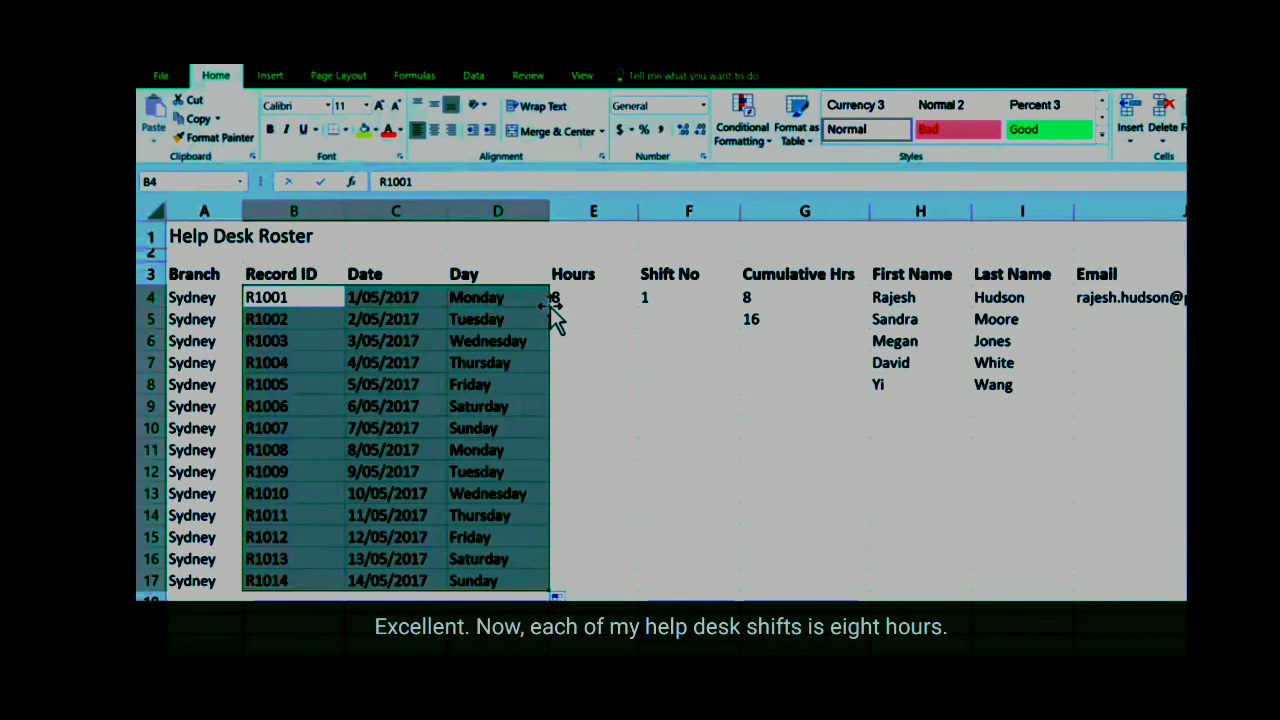
left_click(610, 297)
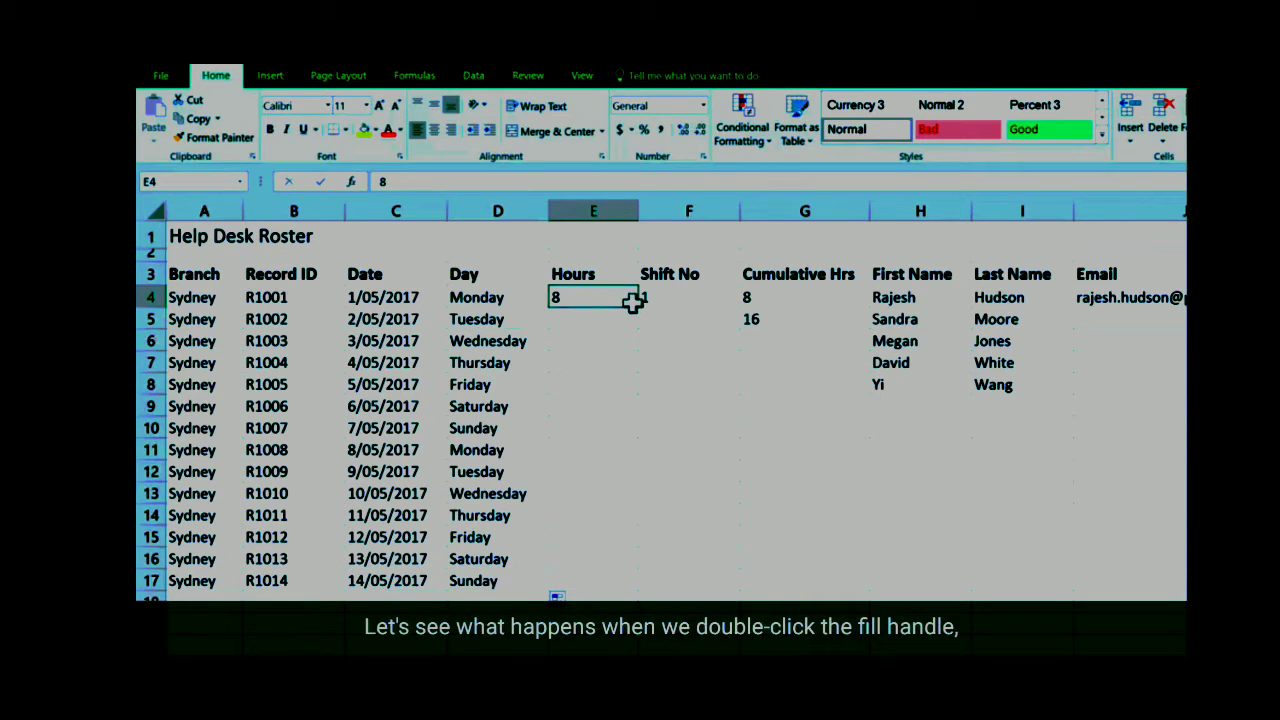
Step: Copy the value 8 from E4 down the Hours column to row 17
double_click(637, 309)
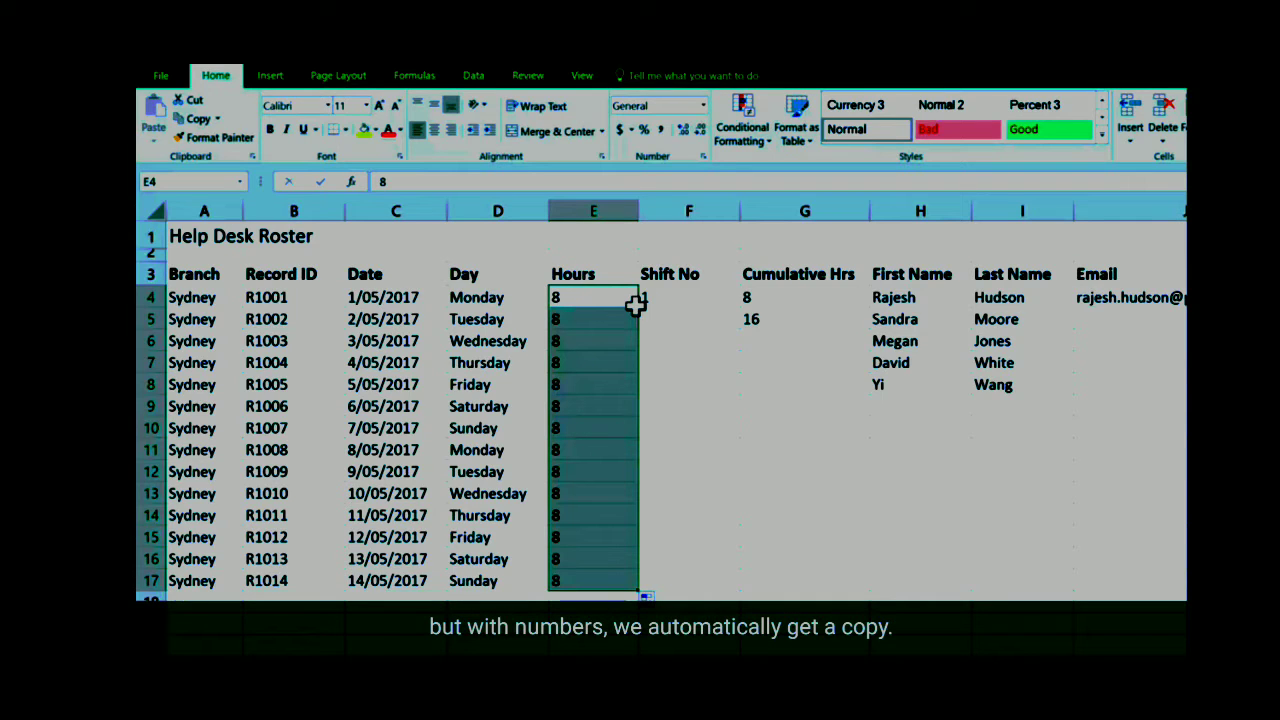
left_click(690, 297)
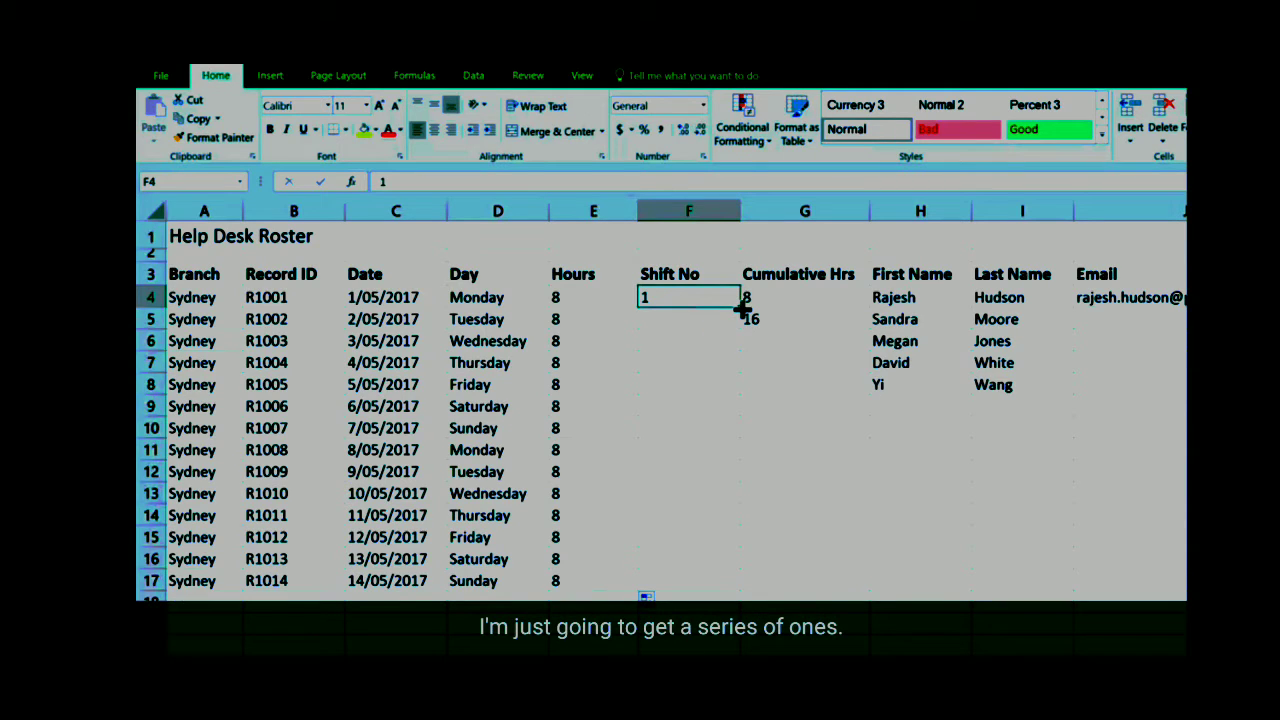
Step: Fill Shift No down from F4, switching it to Fill Series so it numbers 1 to 14
double_click(742, 306)
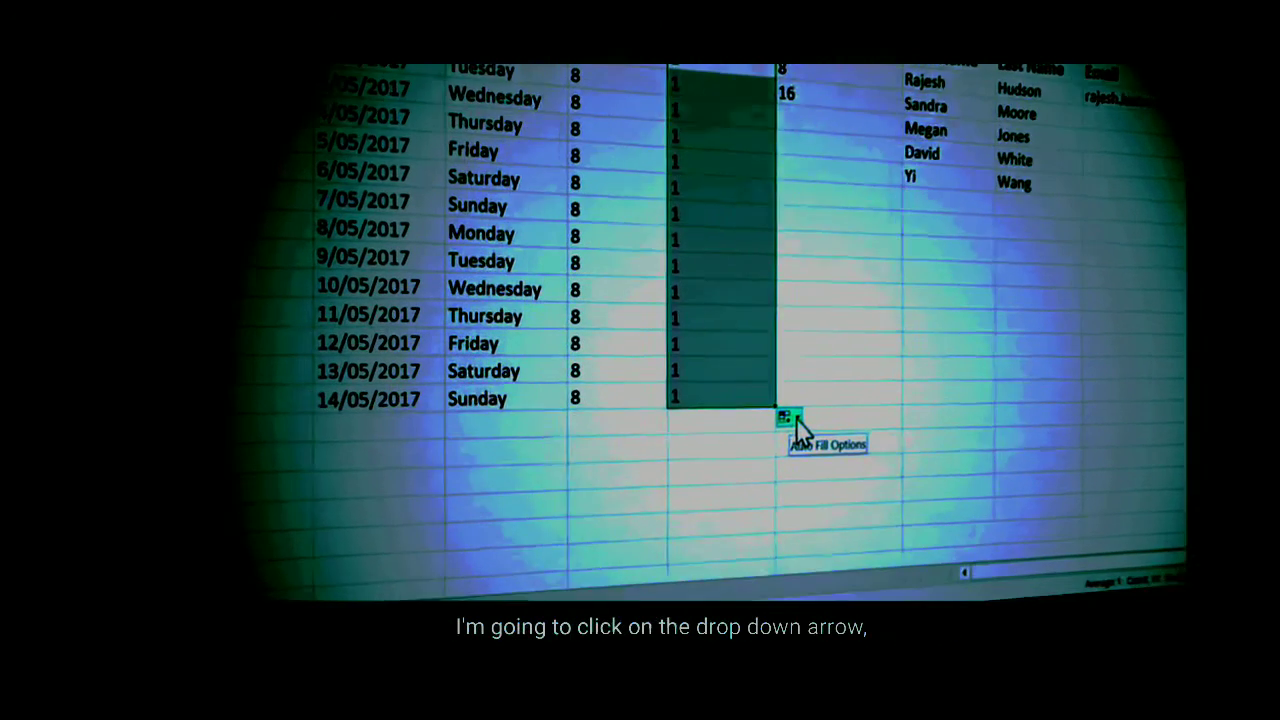
left_click(772, 463)
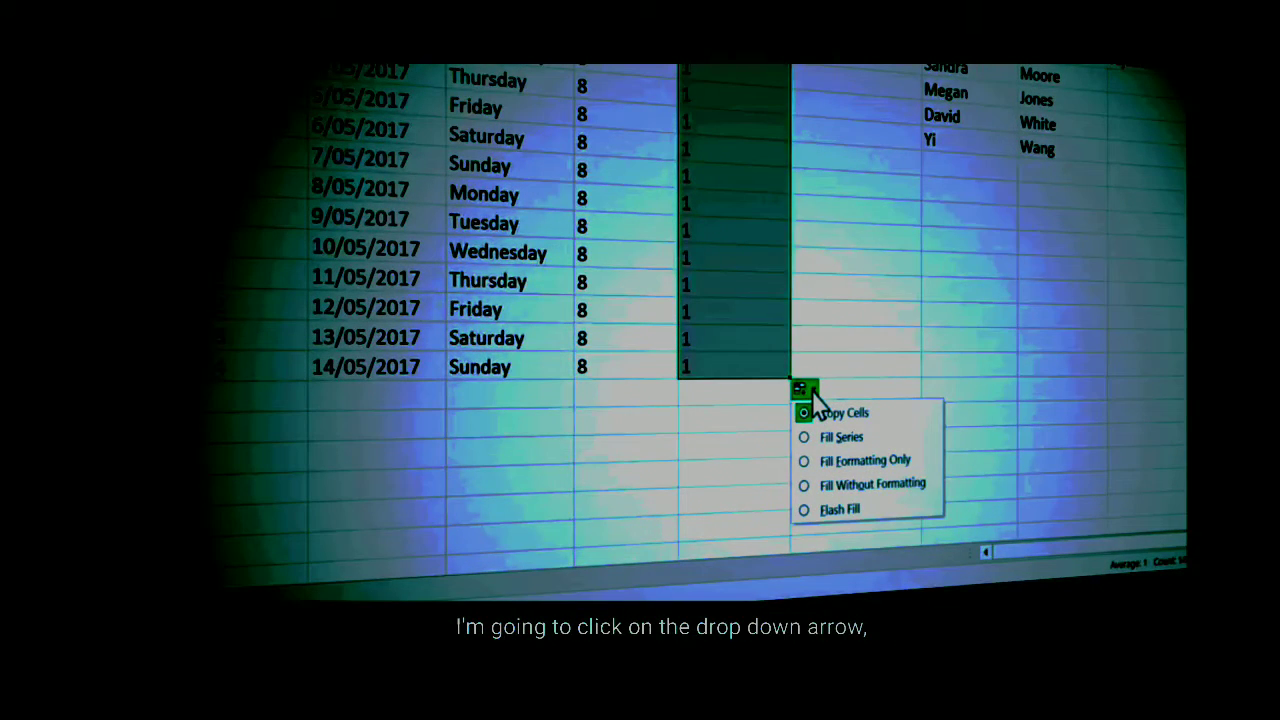
left_click(836, 440)
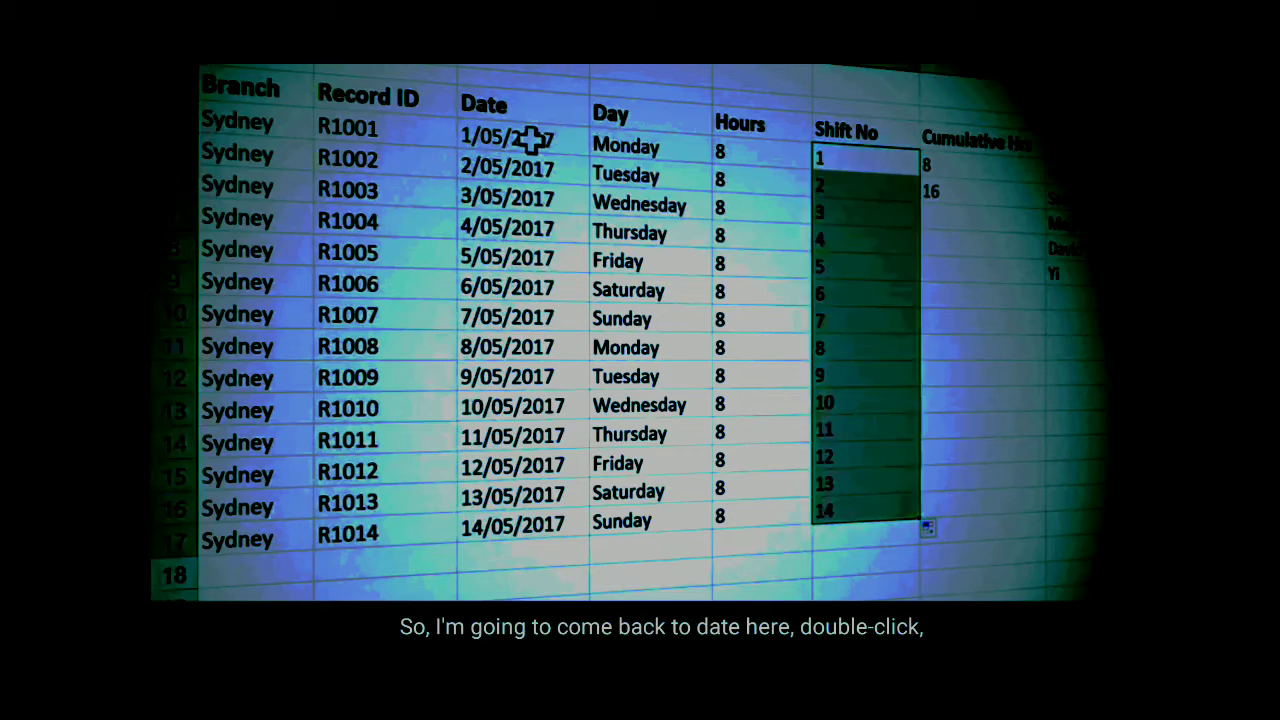
Step: Refill the dates from C4, trying Copy Cells and Fill Weekdays before settling on Fill Series
left_click(531, 138)
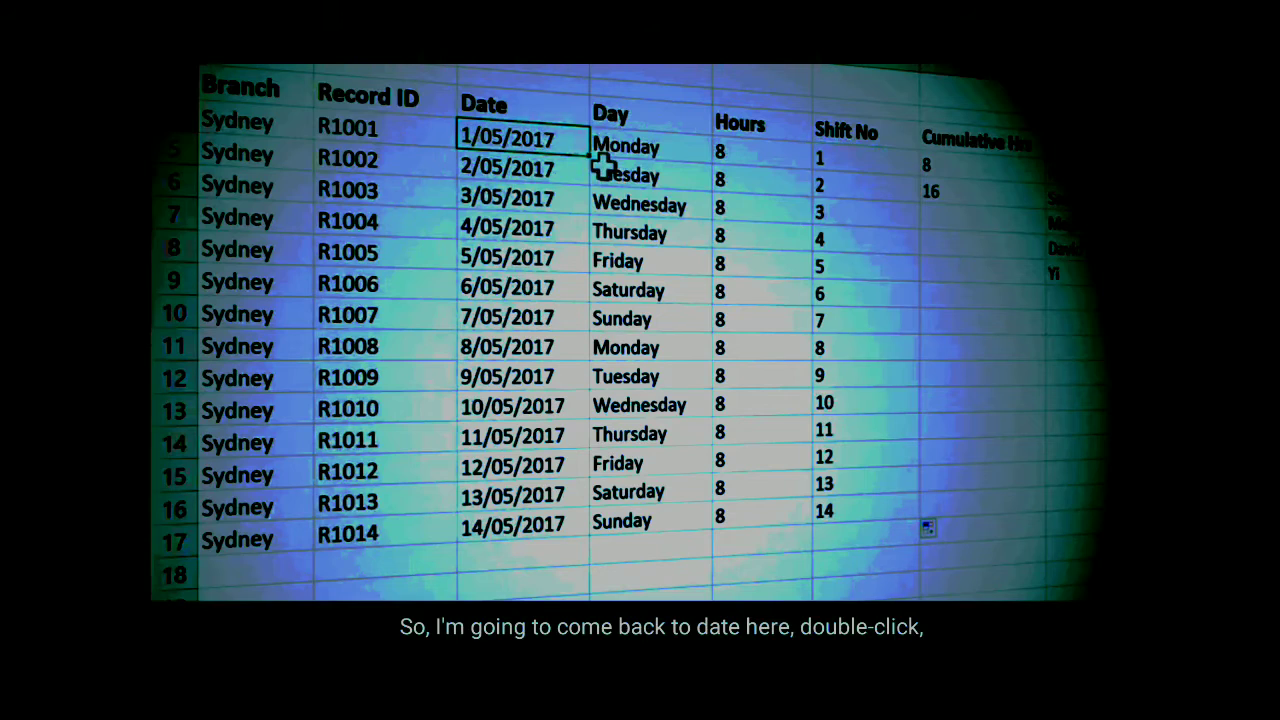
double_click(592, 155)
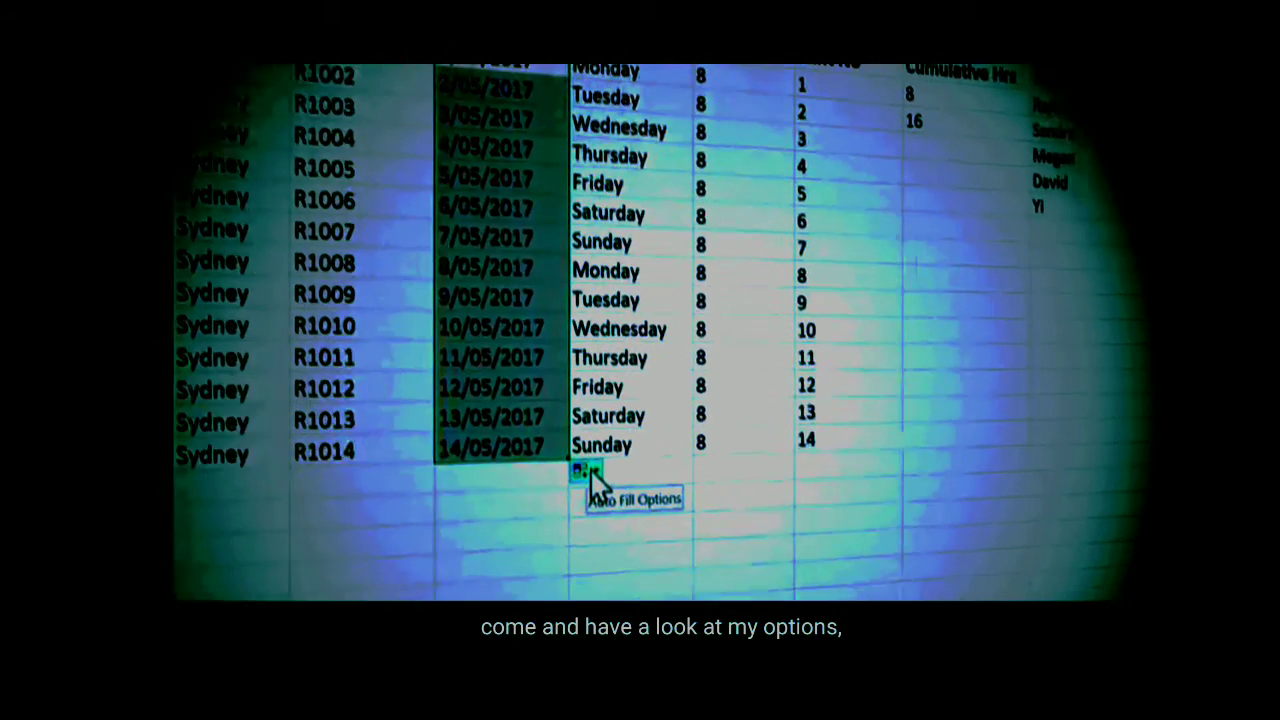
left_click(600, 546)
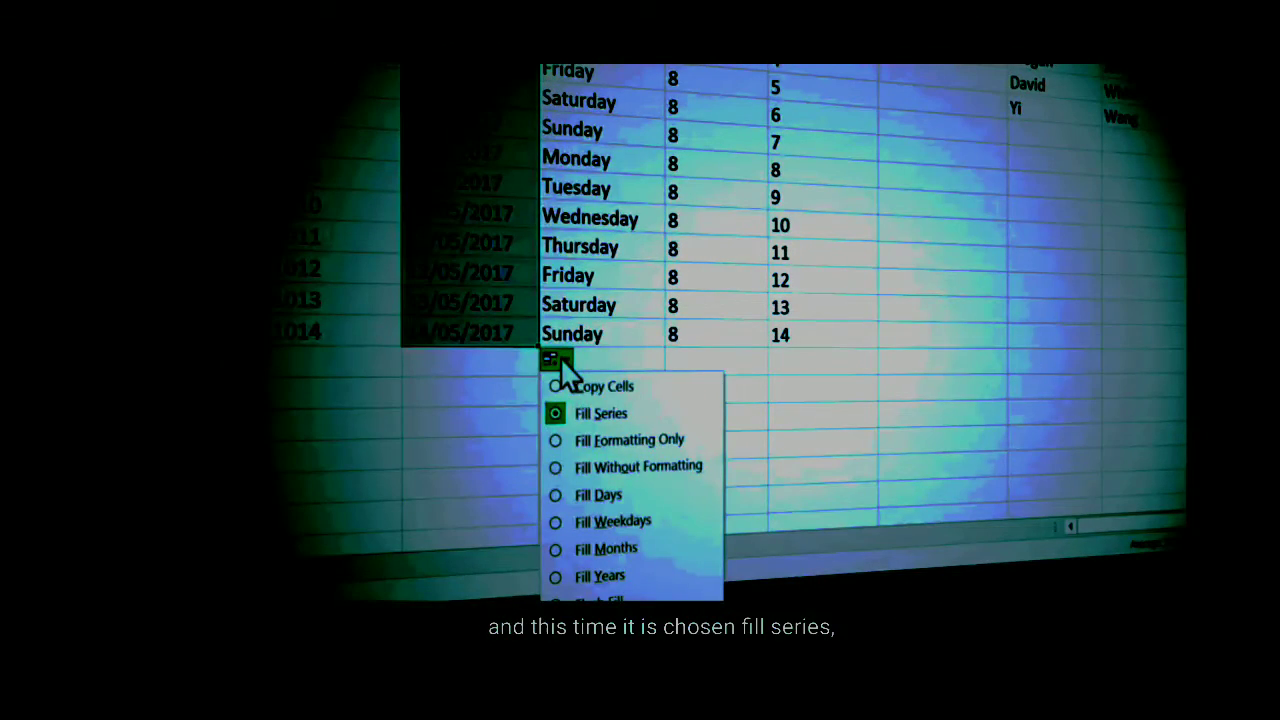
left_click(560, 386)
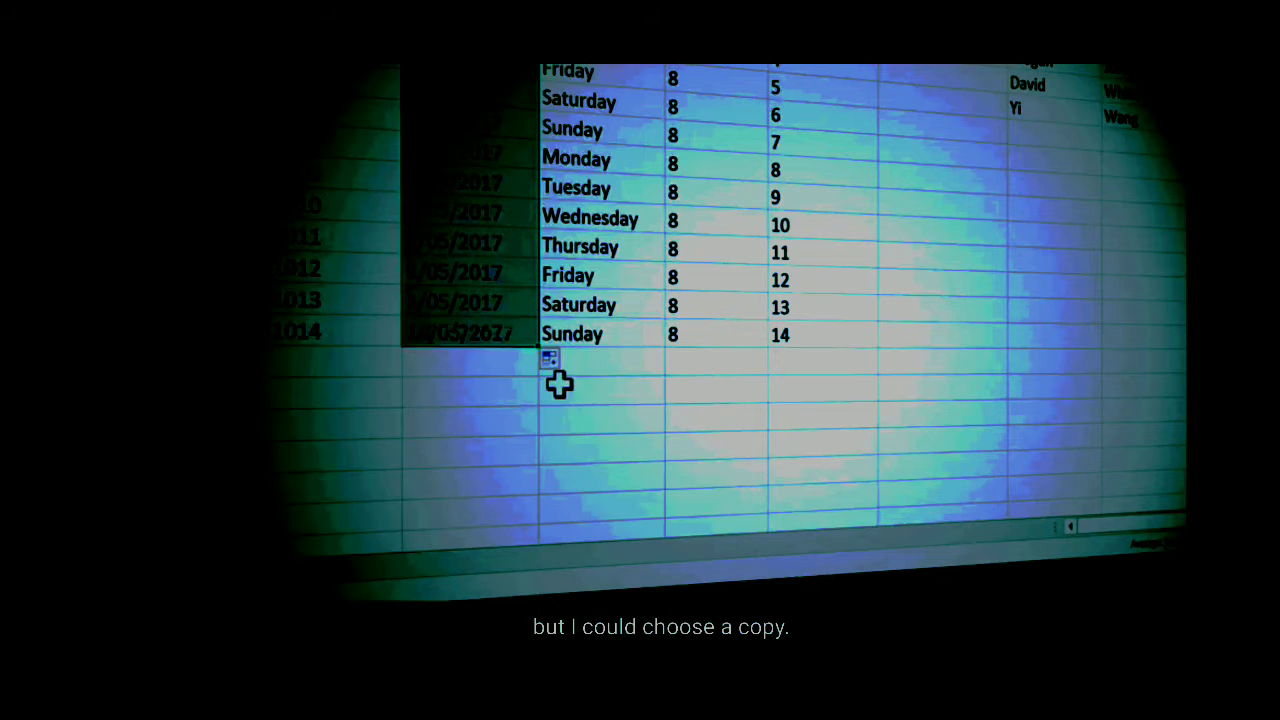
left_click(565, 358)
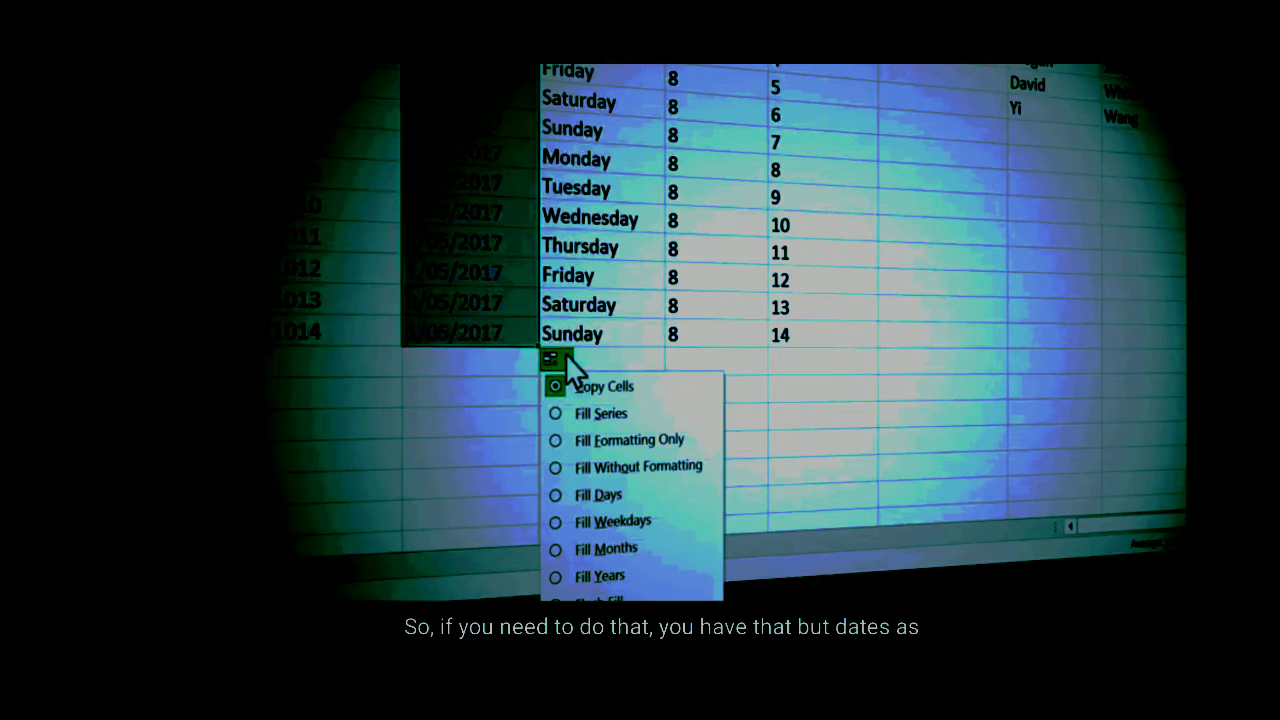
left_click(619, 514)
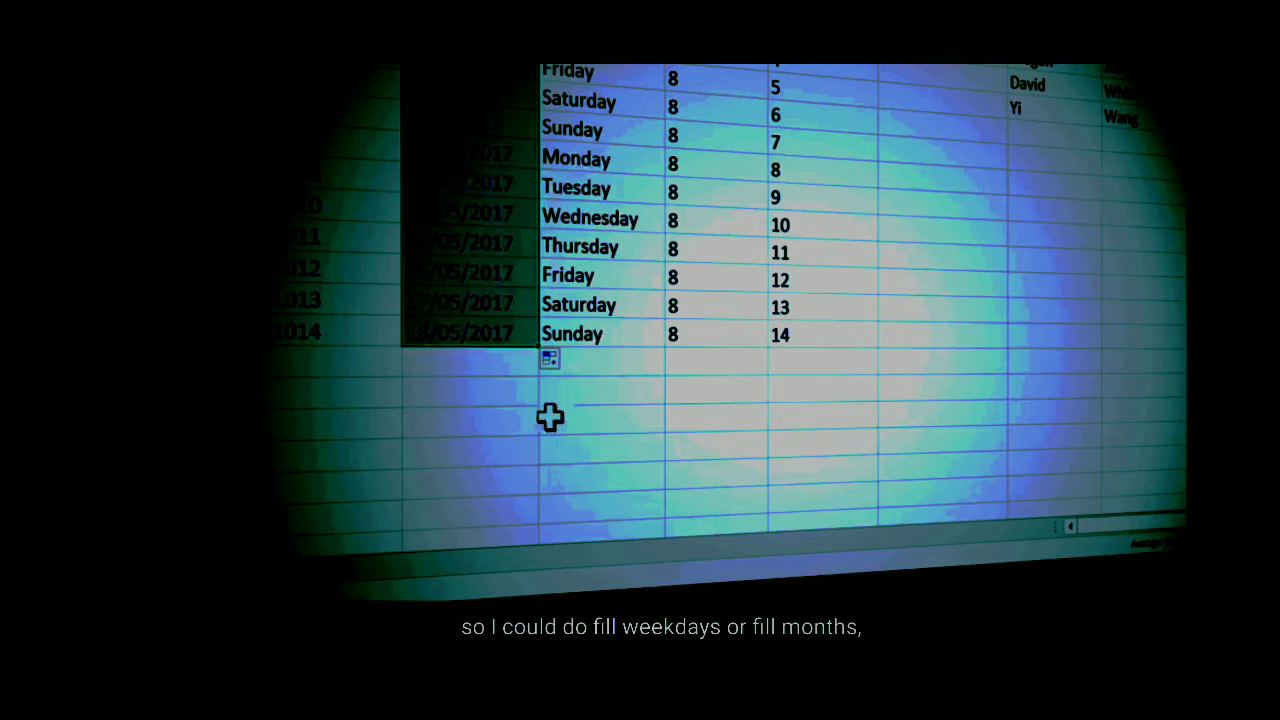
left_click(563, 362)
left_click(590, 418)
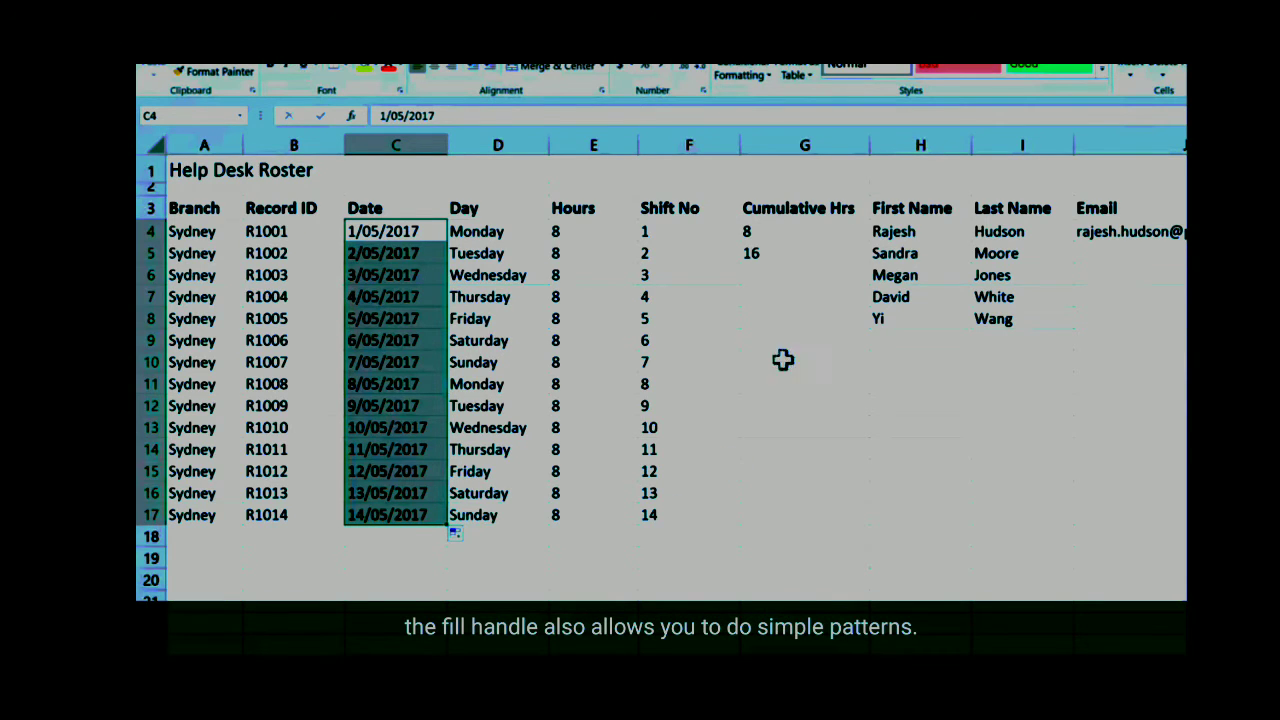
Step: Extend the 8, 16 pattern in G4:G5 down to row 17, ending at 112
left_click(815, 231)
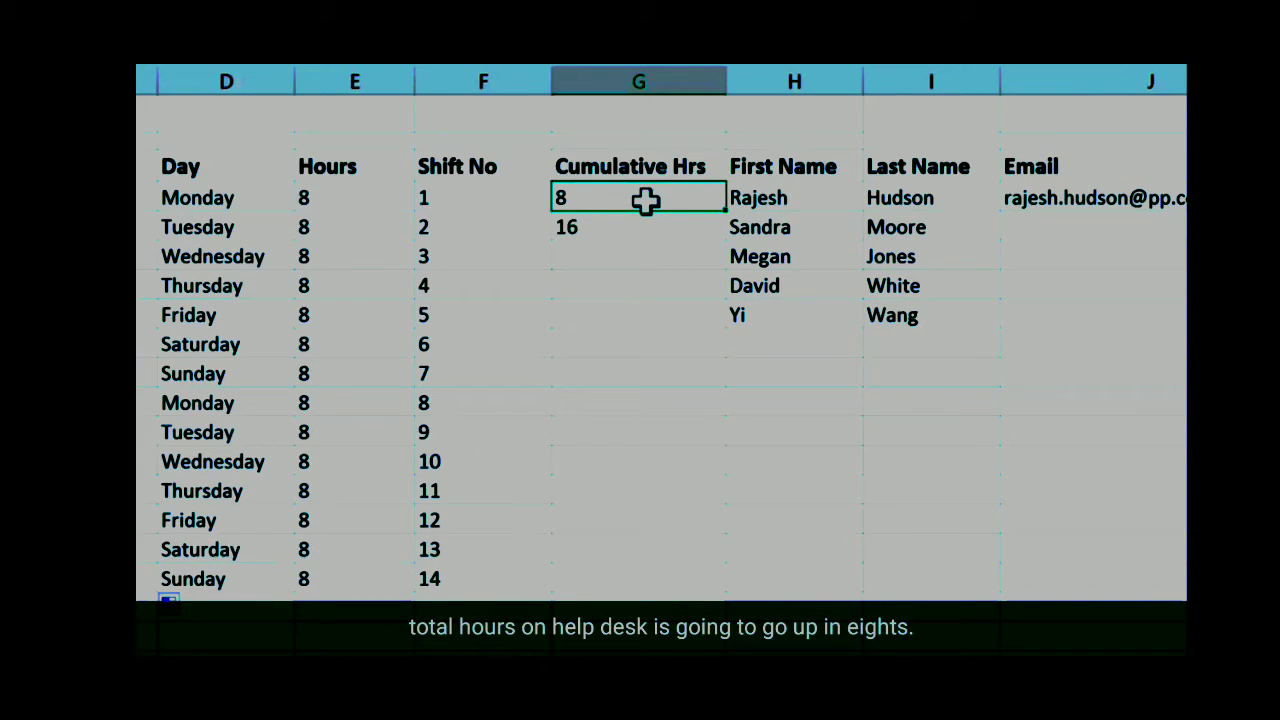
left_click(643, 233)
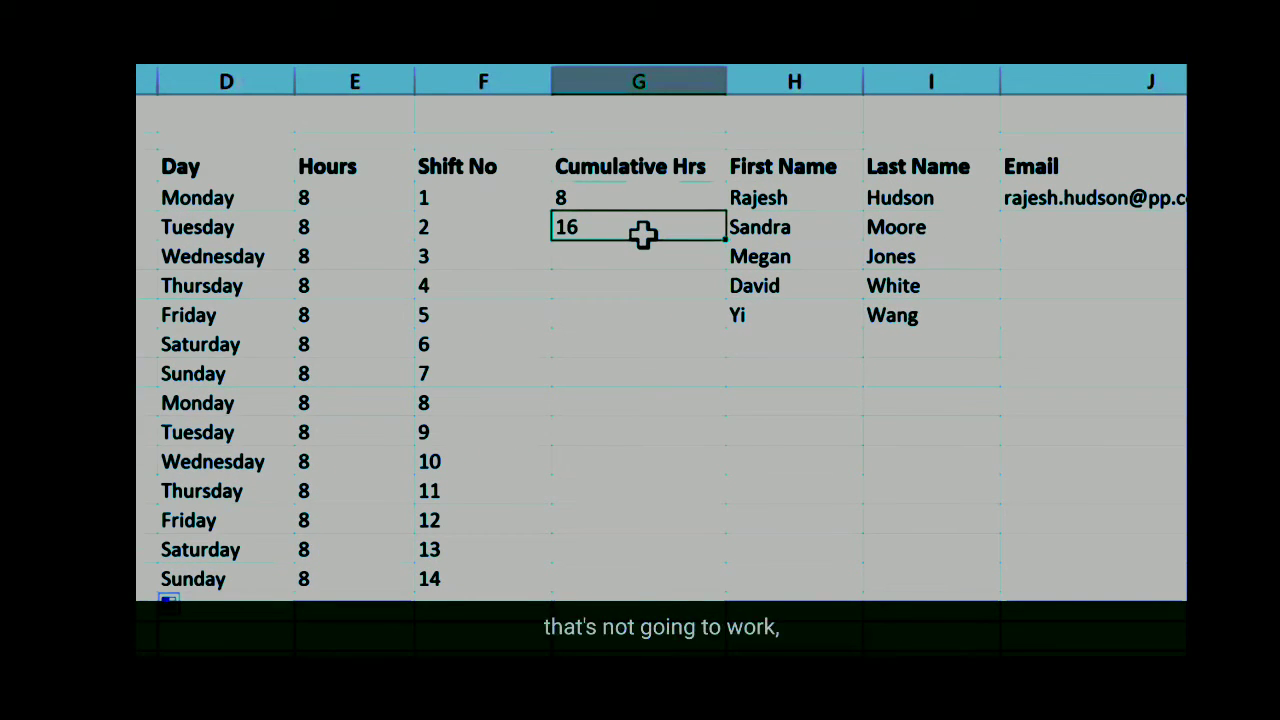
left_click(652, 198)
left_click_drag(652, 198, 645, 229)
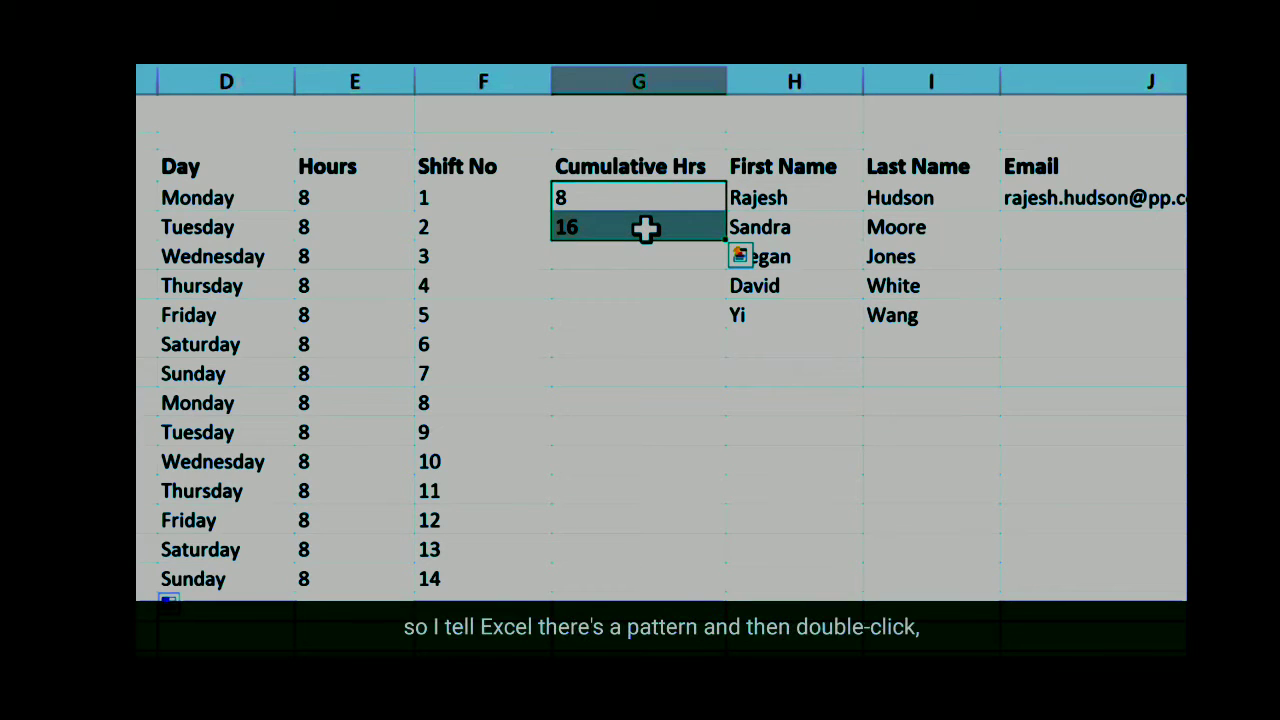
double_click(726, 240)
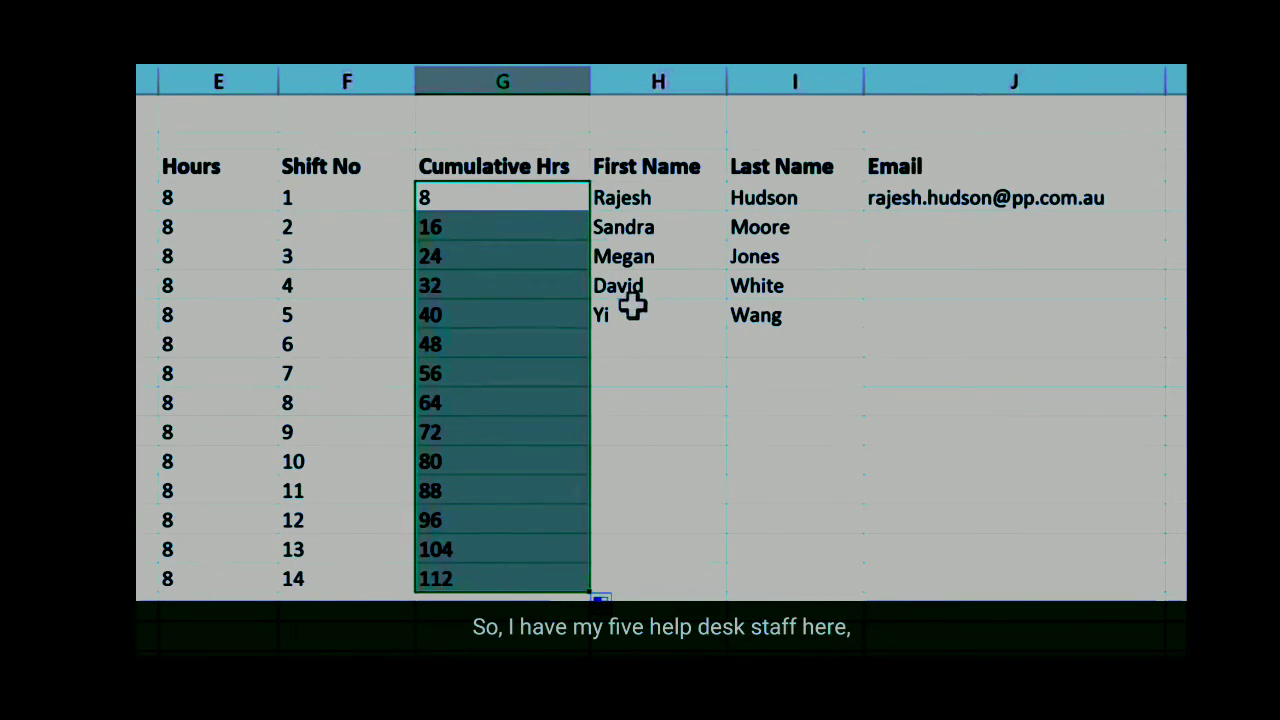
Step: Repeat the five staff first and last names from H4:I8 down through row 17
left_click(712, 199)
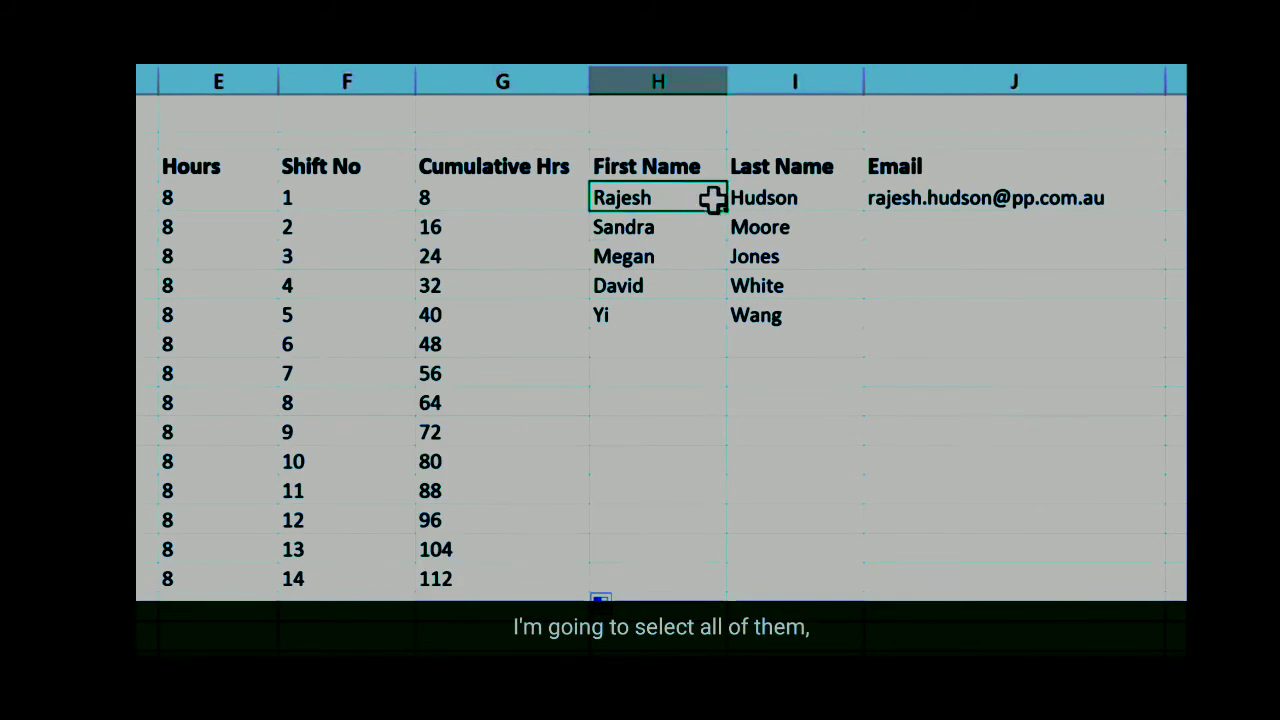
left_click_drag(712, 199, 762, 308)
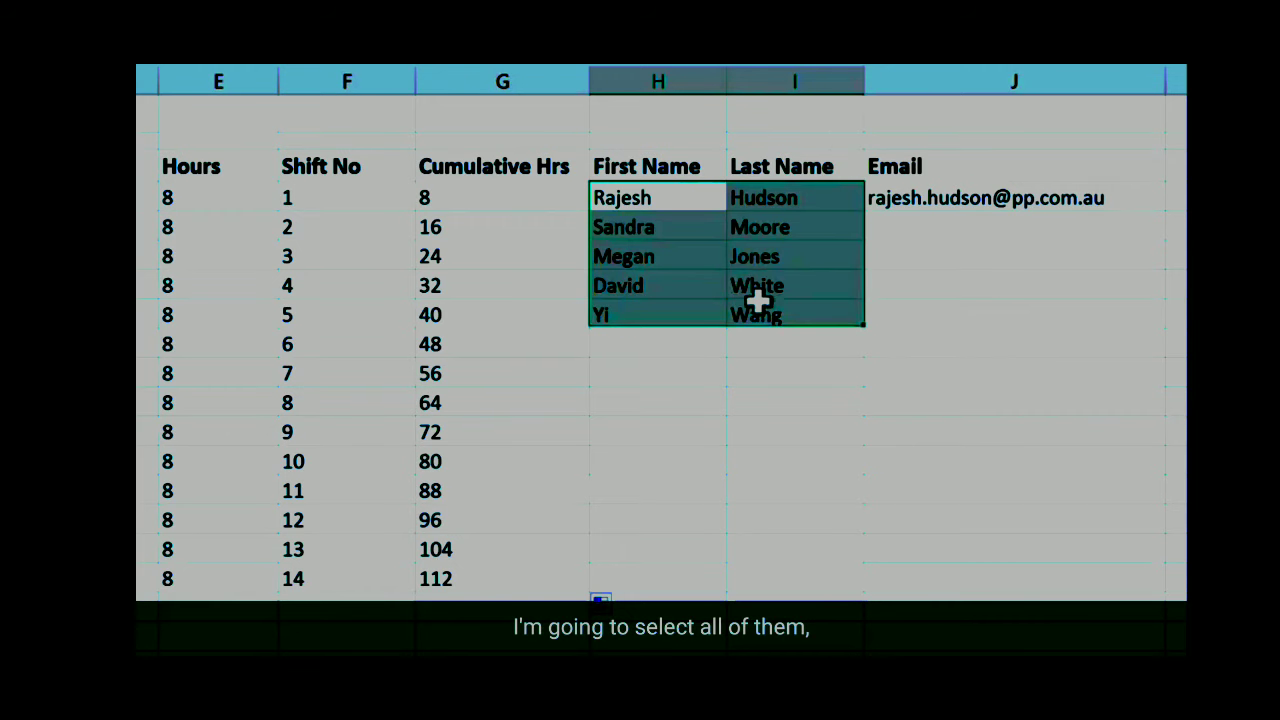
double_click(865, 328)
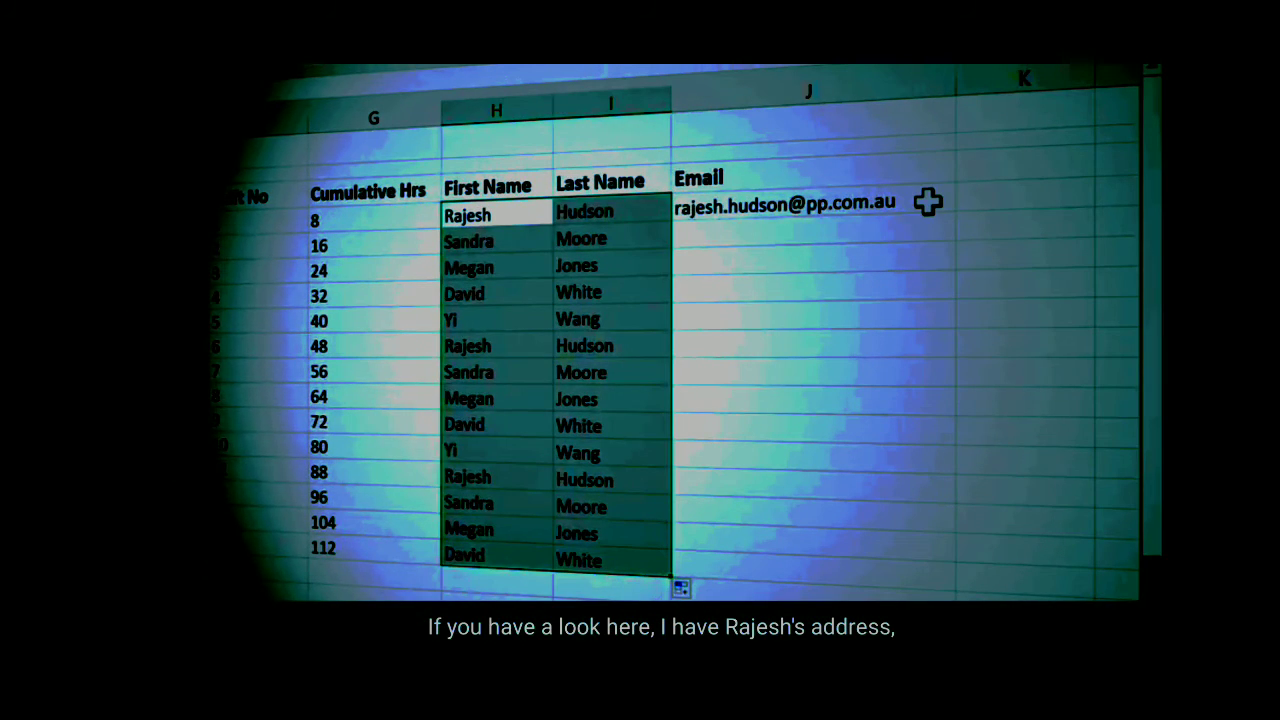
left_click(928, 202)
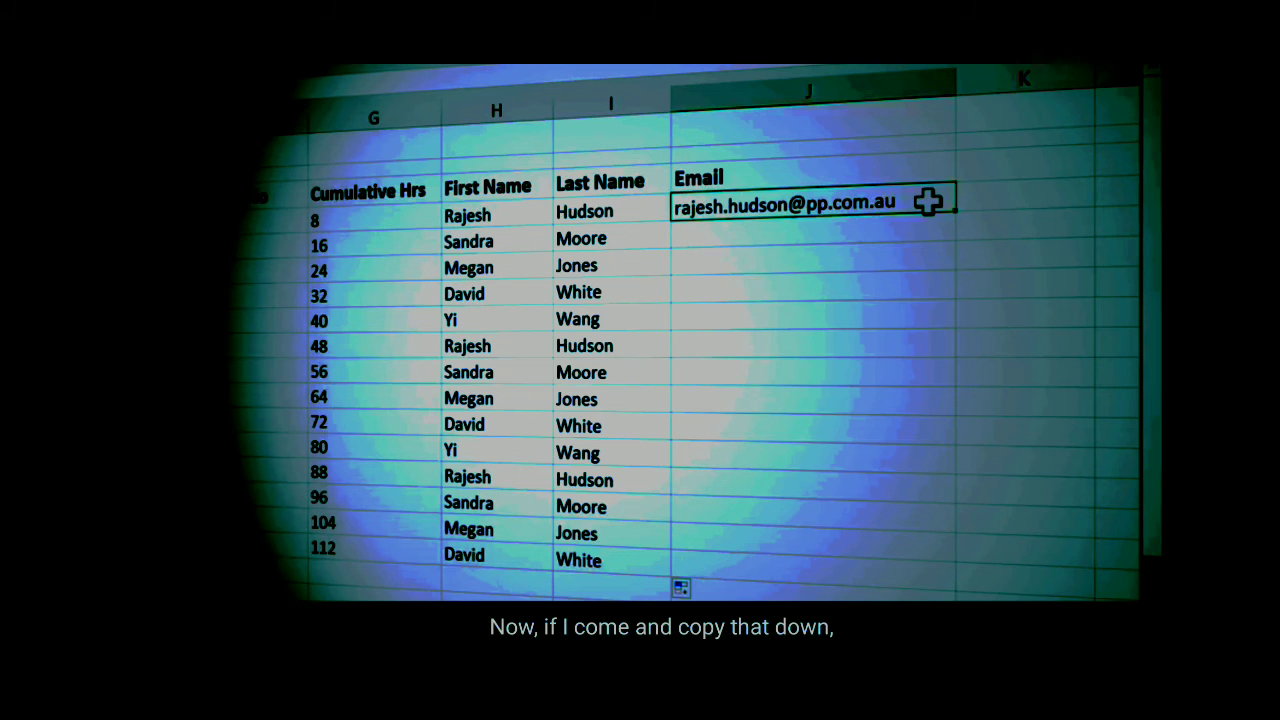
Step: Copy the first staff email down the Email column to row 17 and bring up the fill choices
double_click(956, 216)
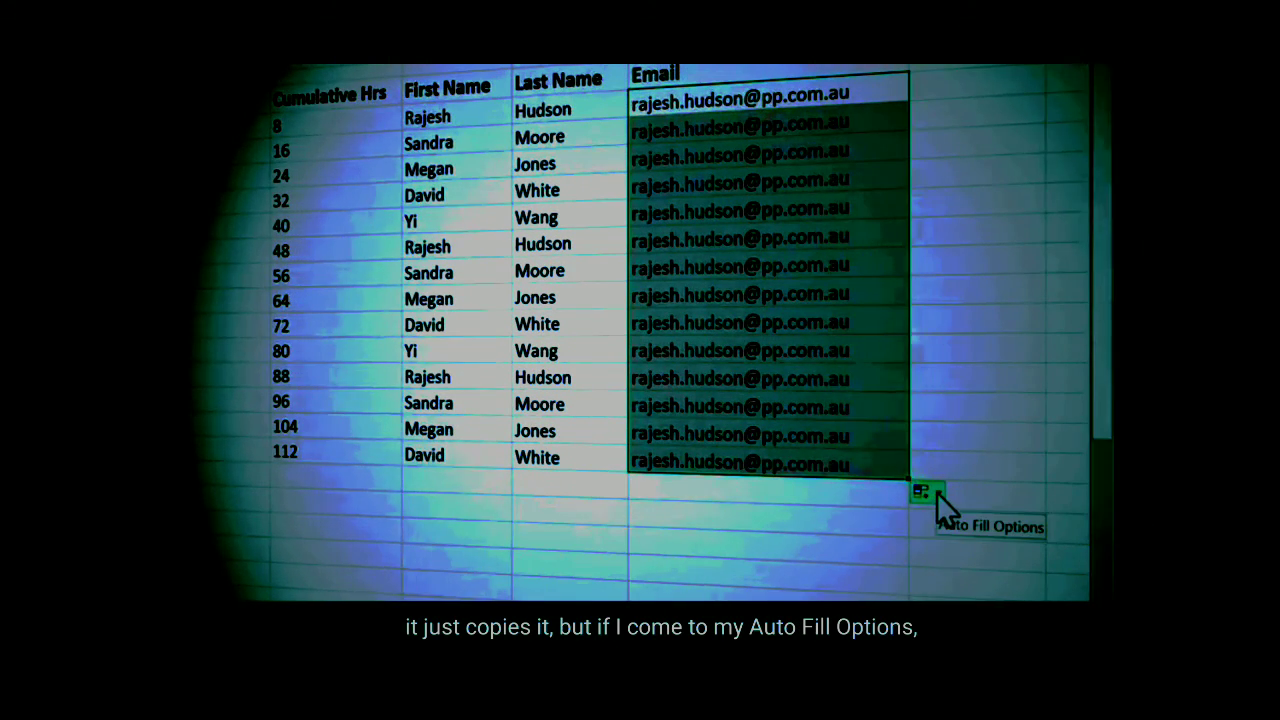
left_click(938, 494)
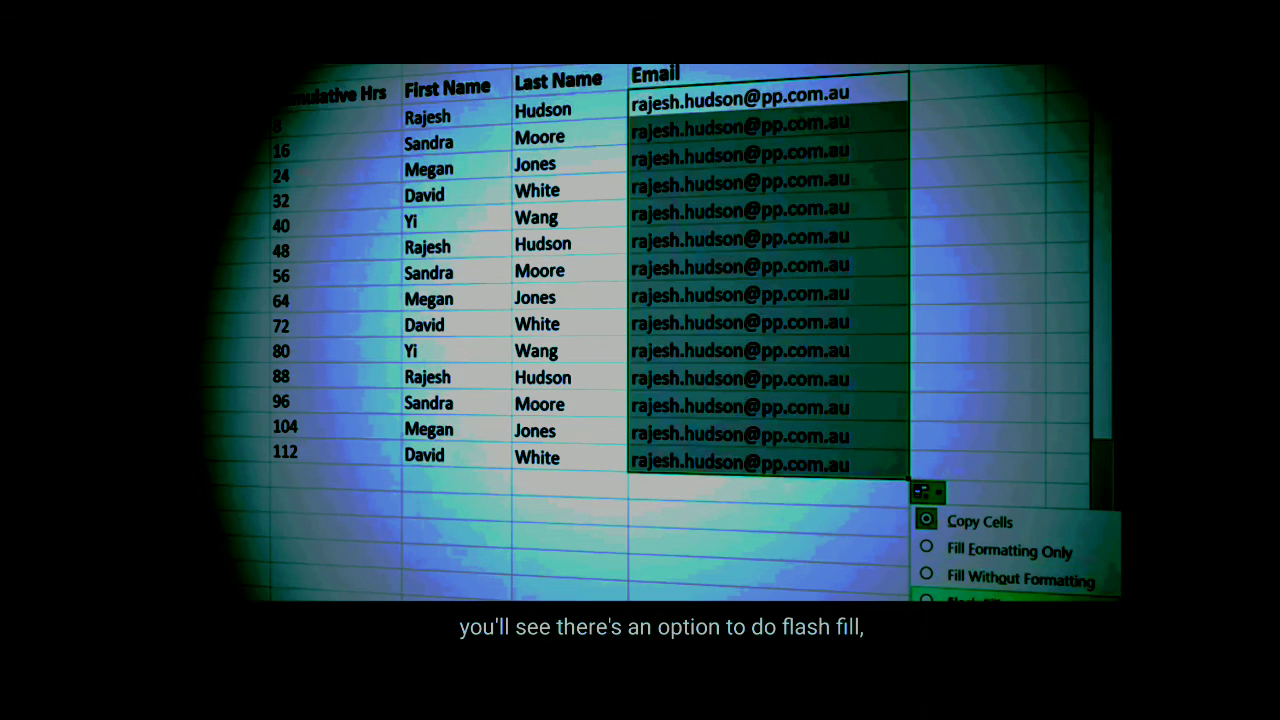